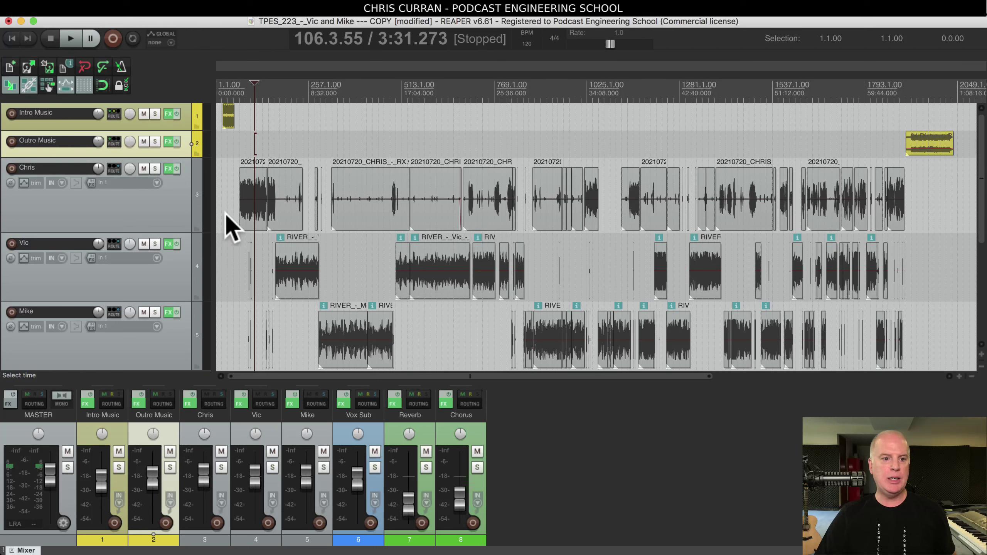
Step: Select each track in turn, then open the Chris track's FX chain with its four plugins
click(187, 125)
click(187, 137)
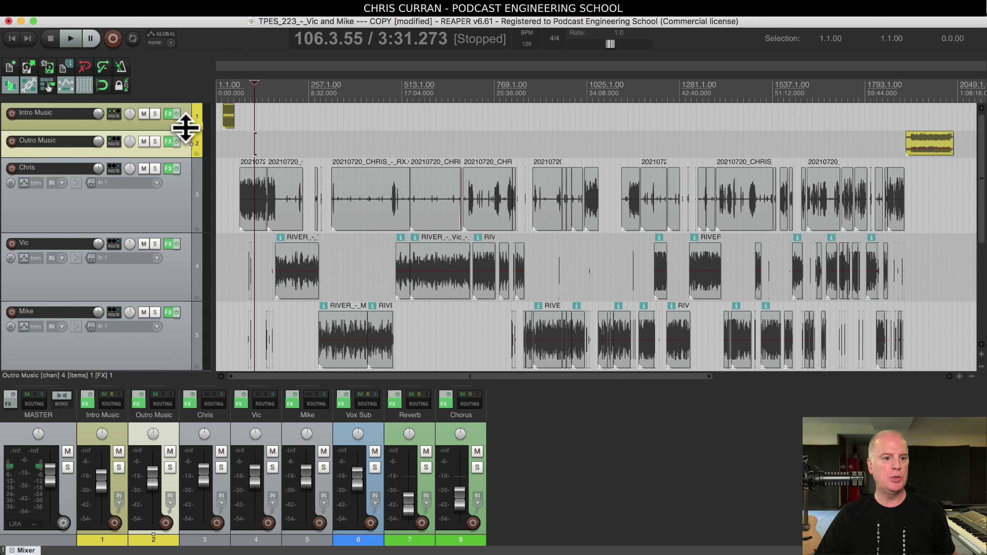
click(187, 128)
click(191, 145)
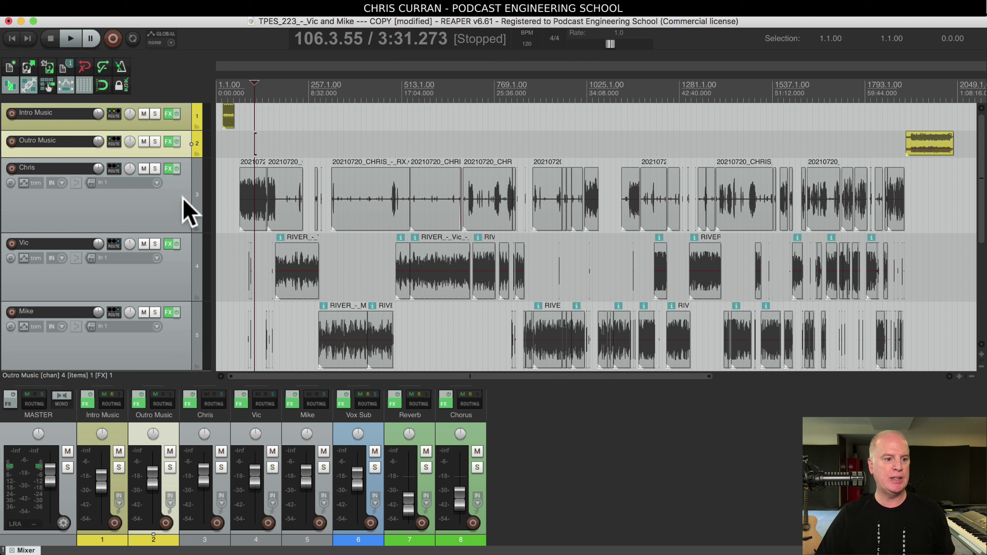
click(185, 202)
click(187, 289)
click(191, 329)
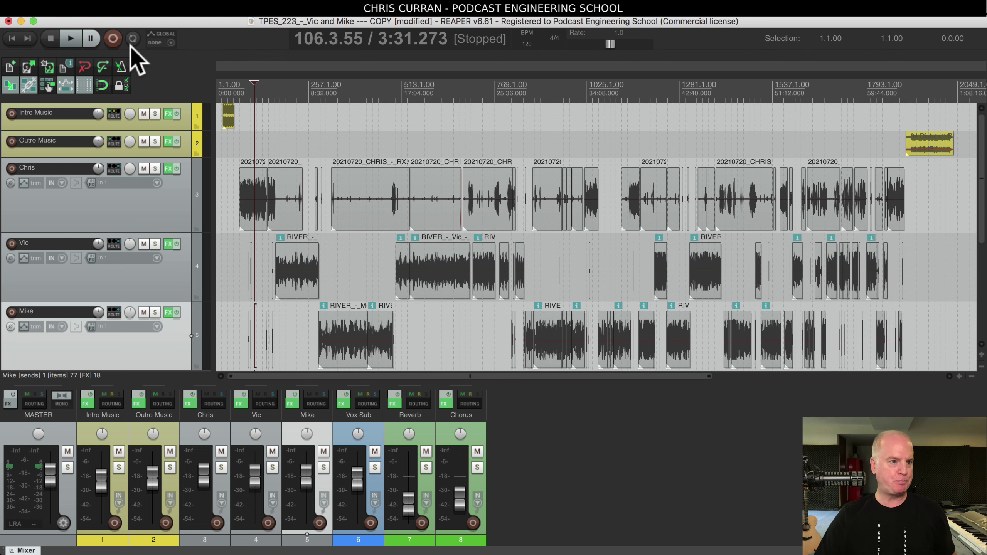
click(168, 170)
Step: Move and widen the Chris FX window, and check the Blackbird comments and presets, leaving No preset
drag(267, 49, 430, 24)
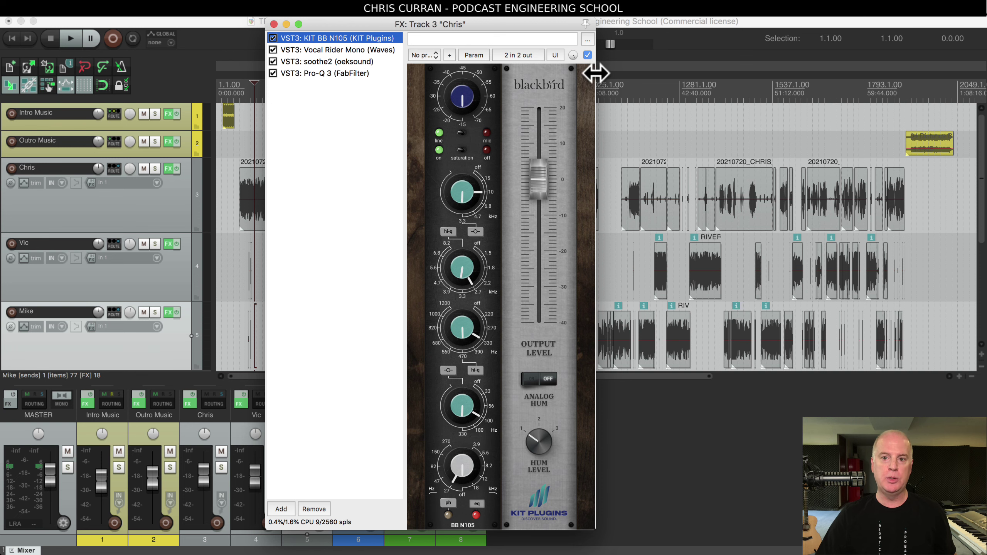
drag(595, 73, 646, 84)
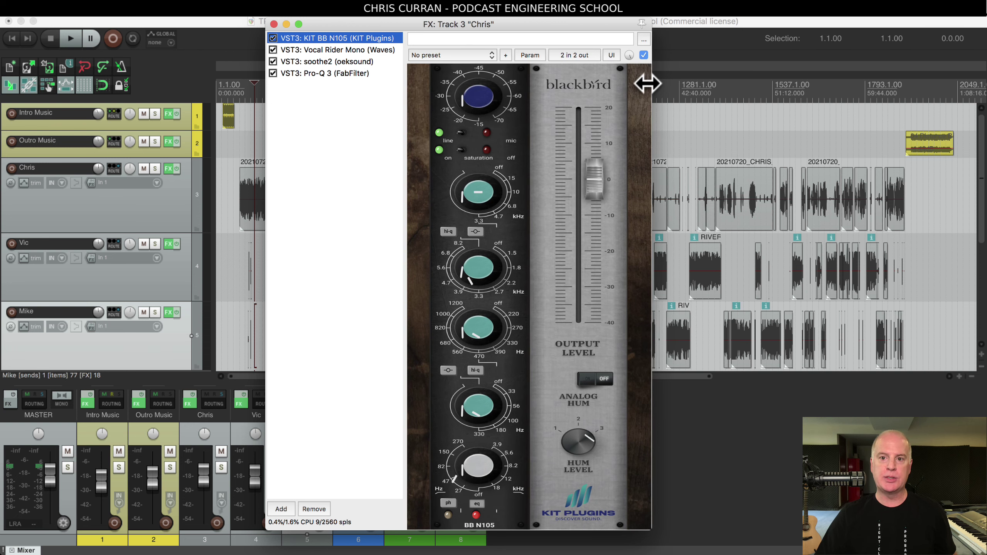
click(643, 40)
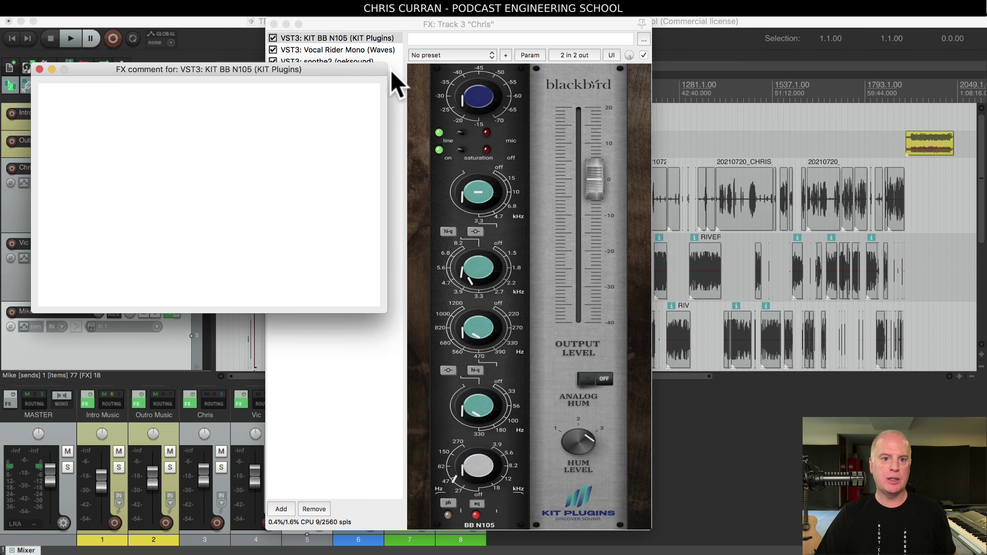
drag(347, 70, 604, 215)
click(297, 215)
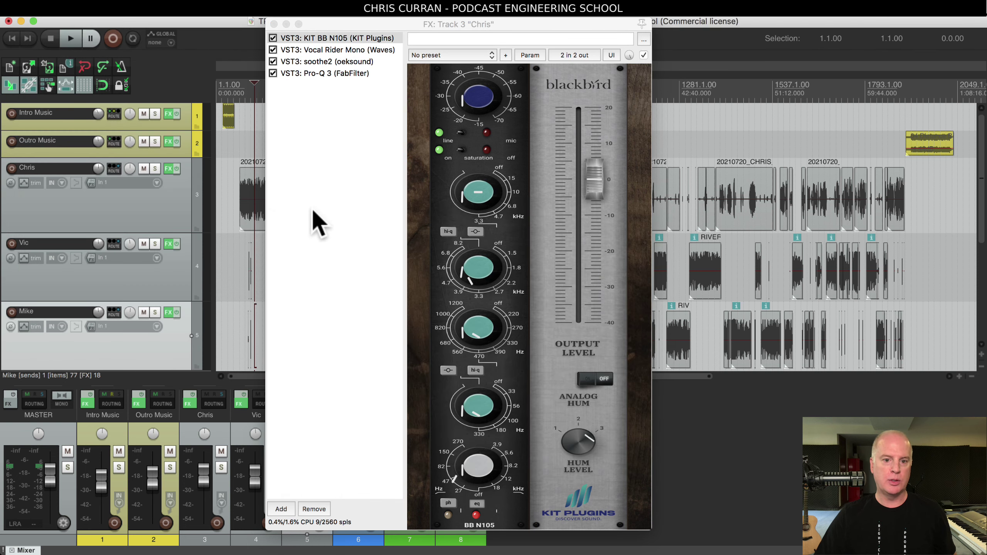
click(488, 55)
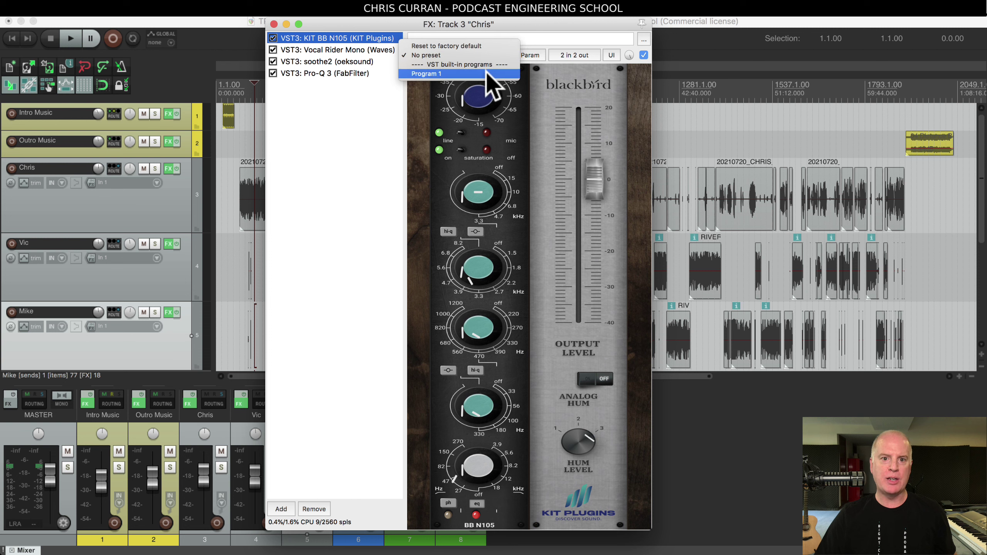
click(516, 35)
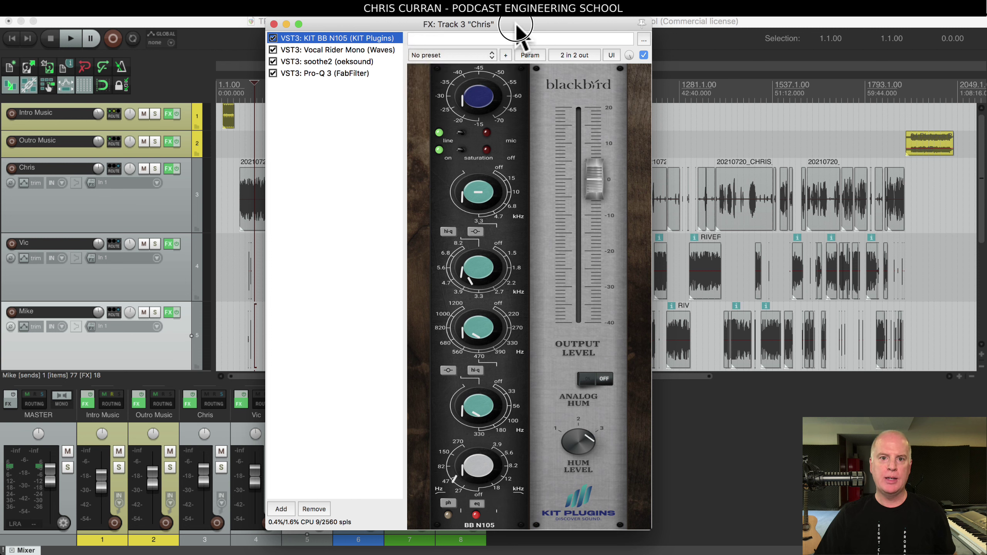
Step: Save the KIT BB N105 plugin's current settings as a preset named CHRIS BEST
click(505, 55)
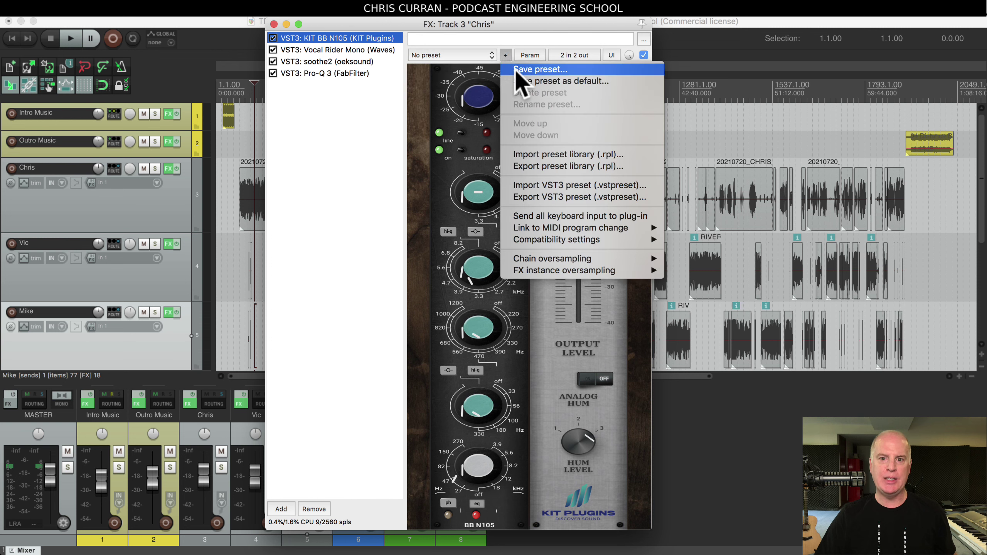
click(515, 69)
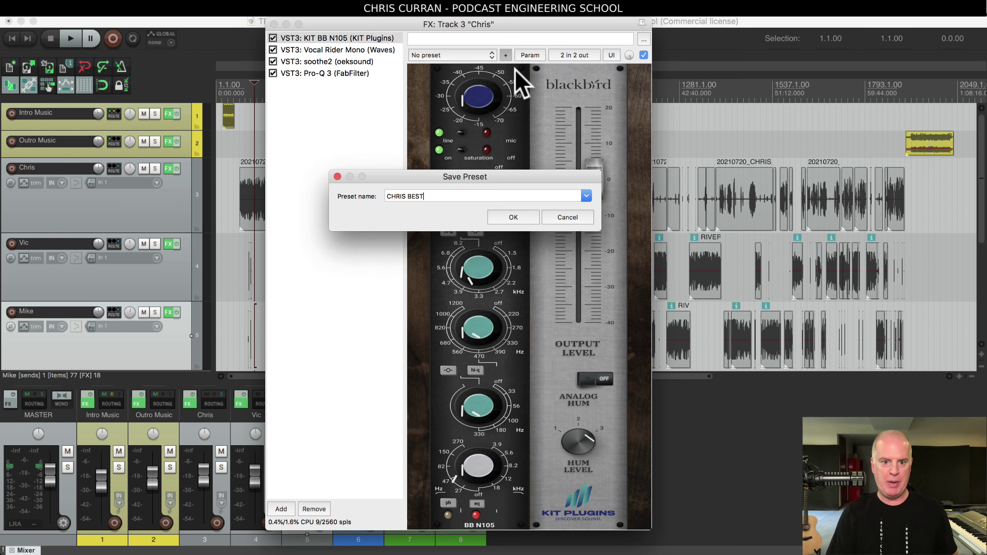
click(516, 219)
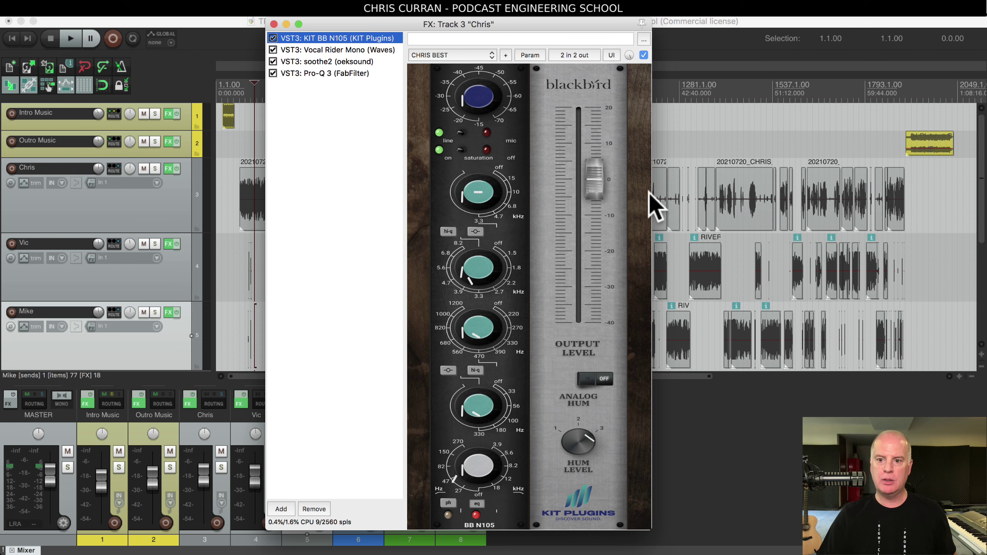
drag(647, 196, 722, 233)
Step: Confirm the CHRIS BEST preset now appears in the KIT BB N105 preset list
click(330, 50)
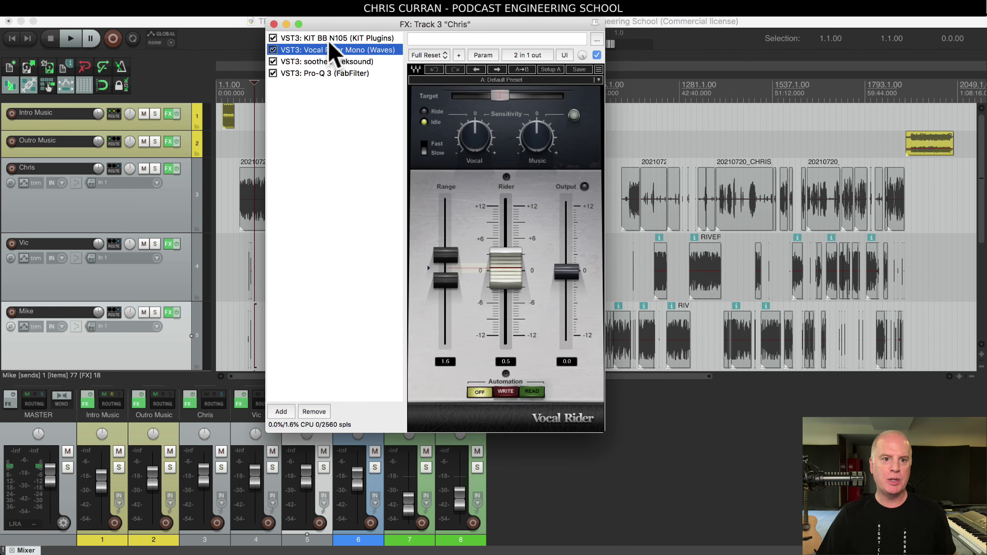
click(328, 39)
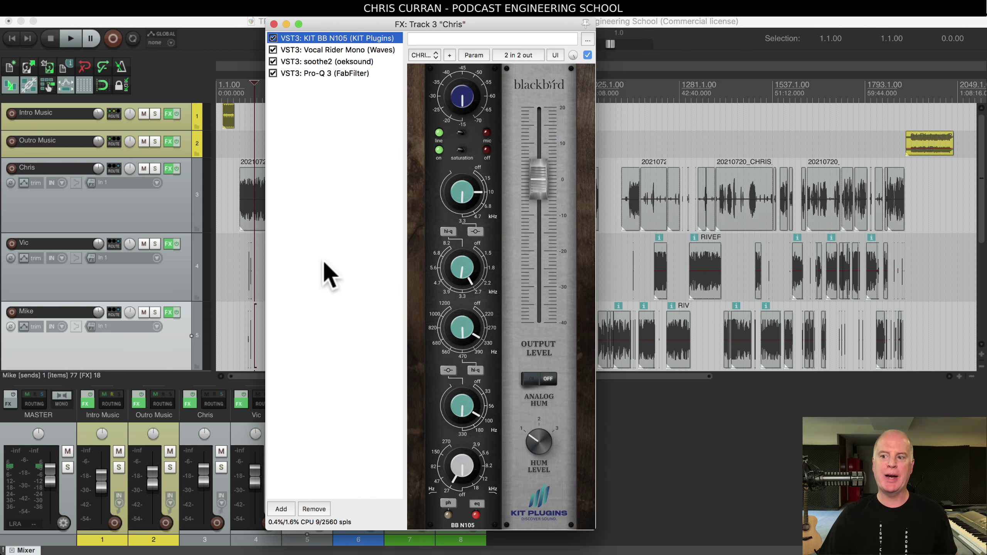
click(425, 56)
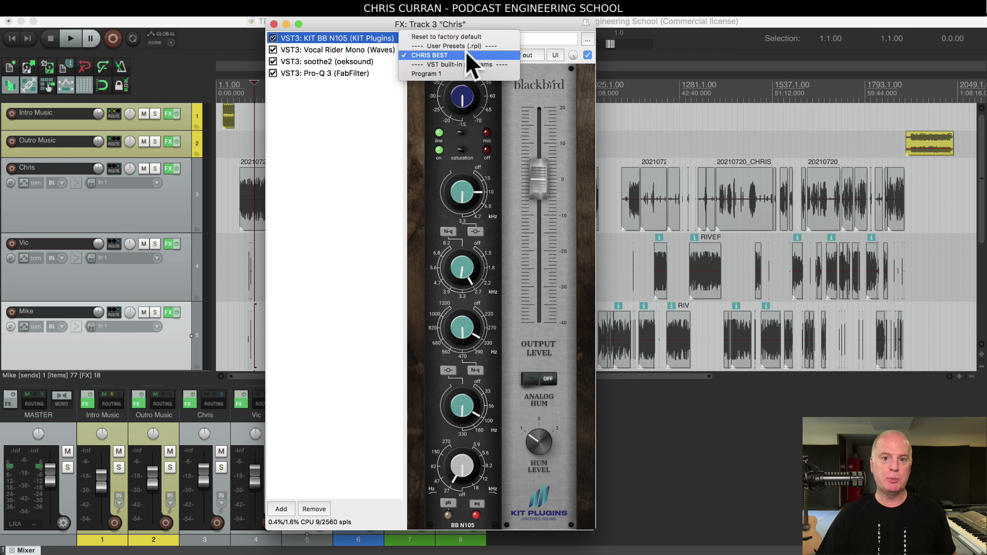
click(521, 25)
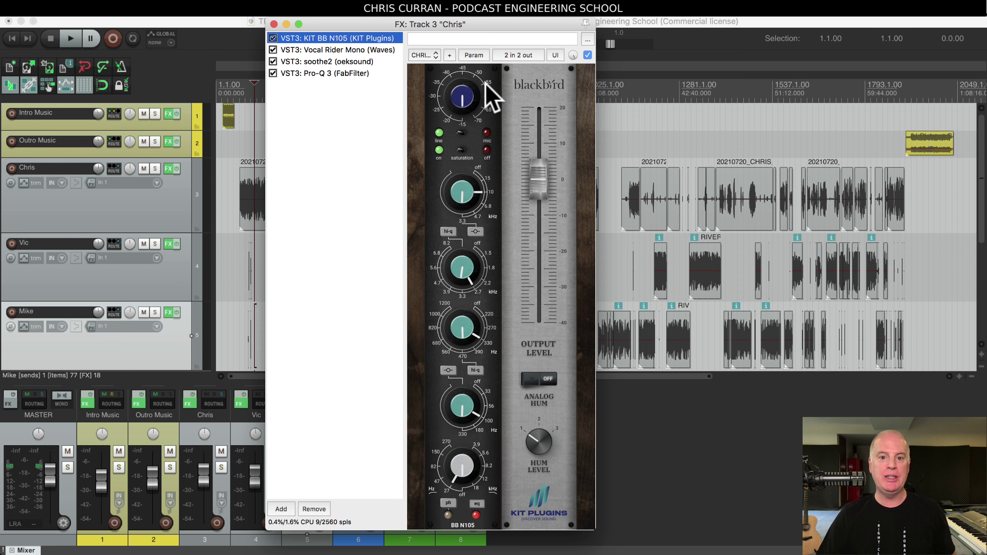
Step: Display FabFilter Pro-Q 3 on No preset in the Chris FX chain, then return to the main window
click(326, 73)
click(276, 38)
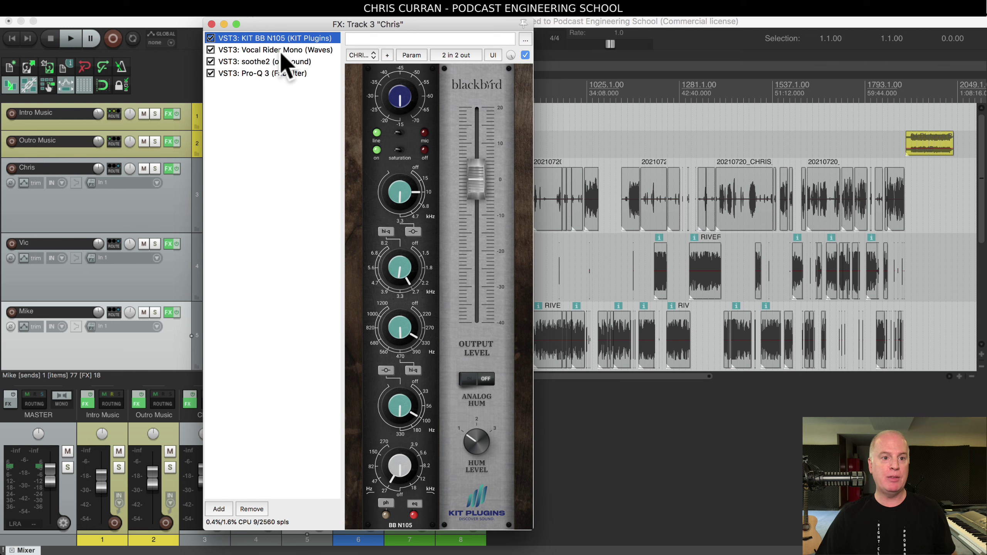
click(249, 72)
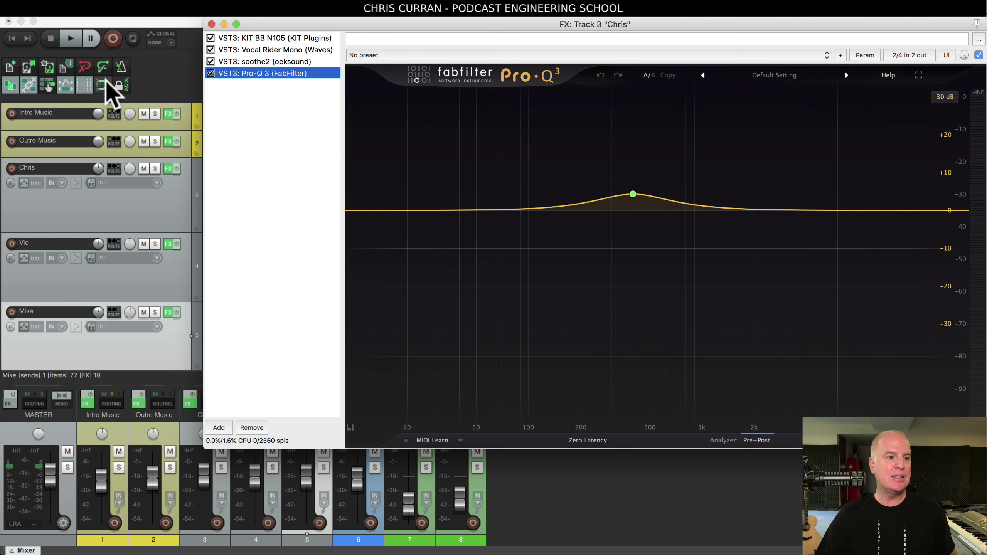
click(114, 113)
drag(114, 113, 117, 129)
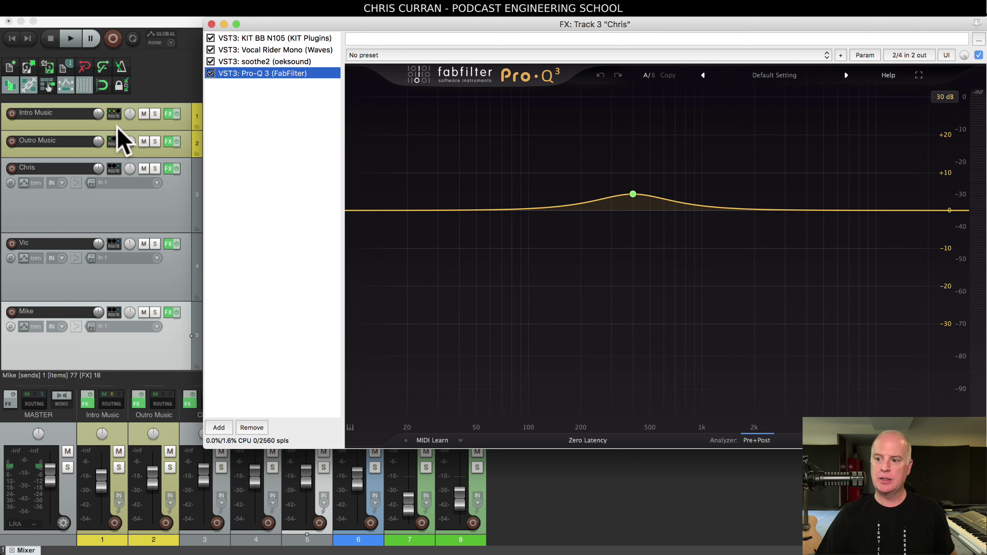
Step: Save the Chris chain of KIT BB N105, Vocal Rider Mono, soothe2 and Pro-Q 3 as an FX chain
click(89, 20)
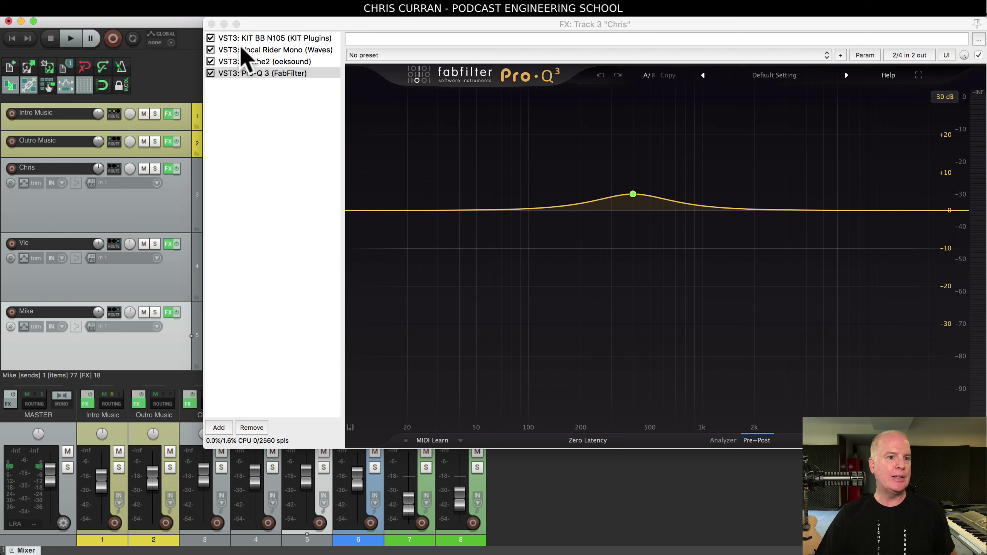
click(79, 16)
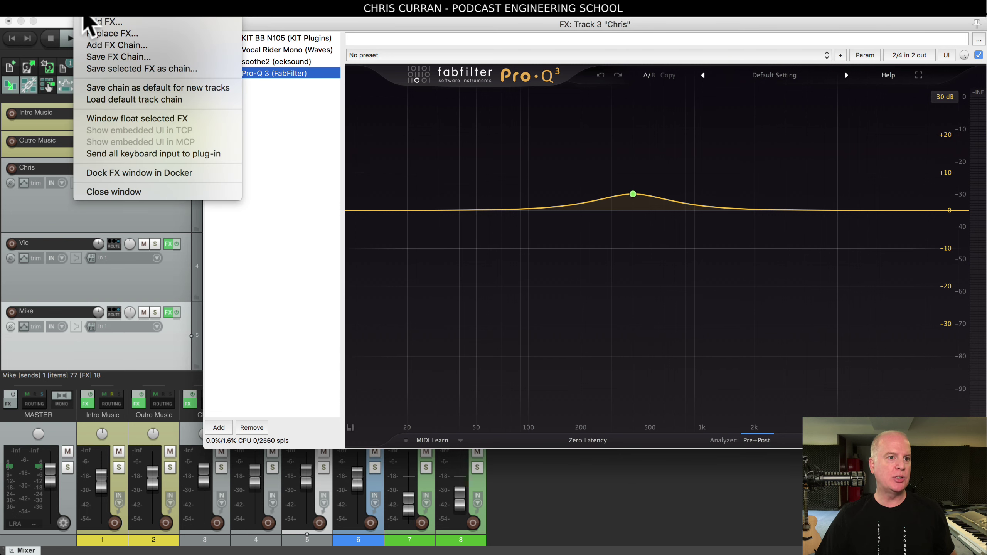
click(125, 58)
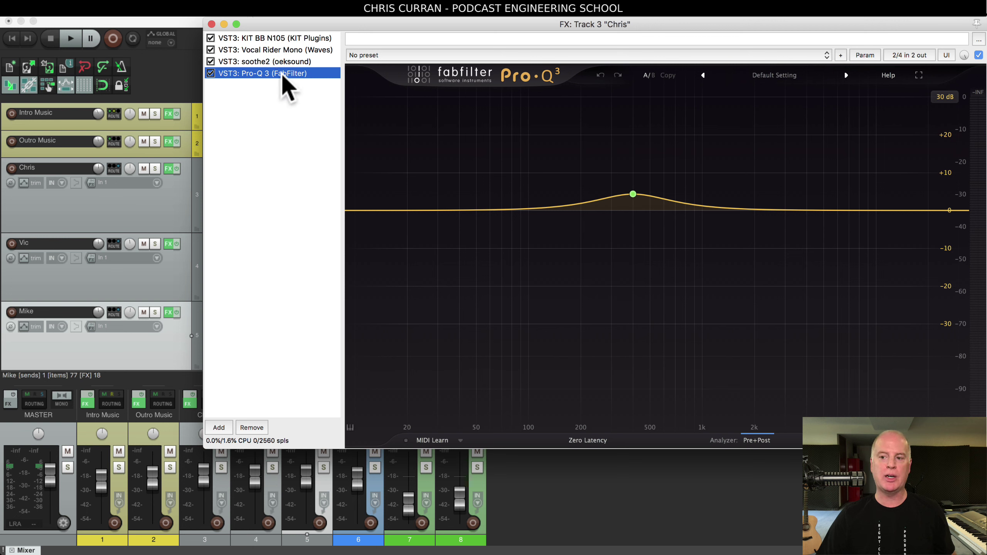
Step: Close the Chris FX window and select several voice recording items on the Chris and Vic tracks
click(211, 23)
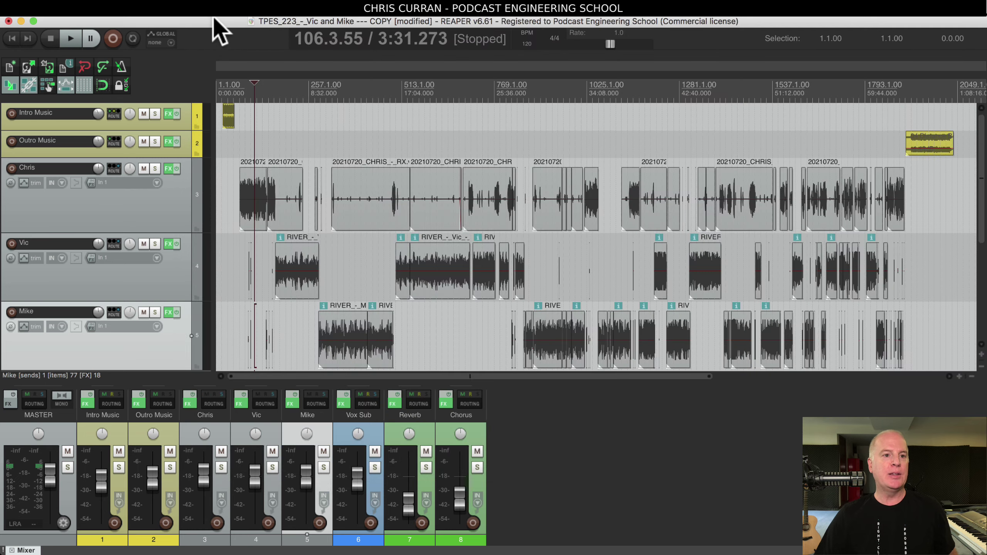
click(370, 196)
click(416, 194)
click(486, 197)
click(446, 268)
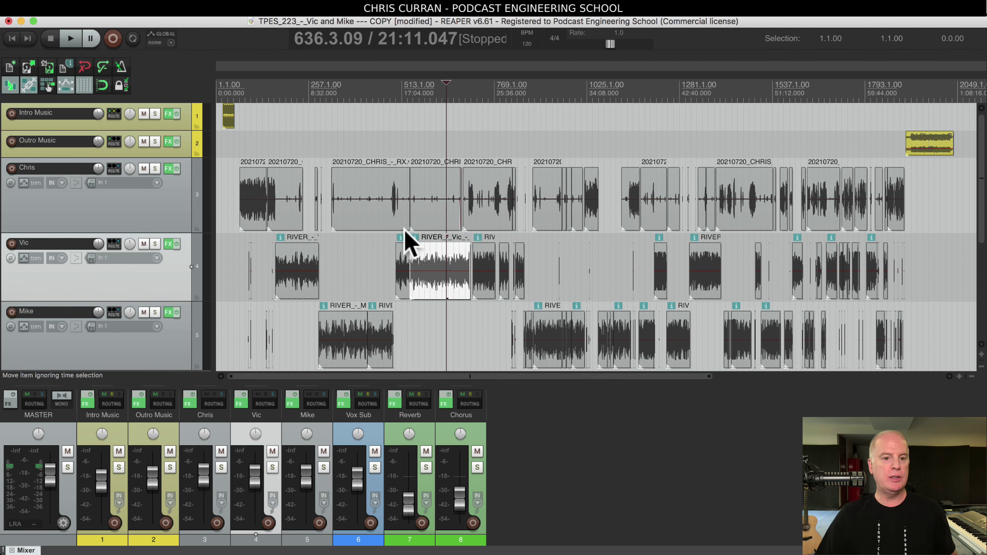
scroll(392, 224, down, 2)
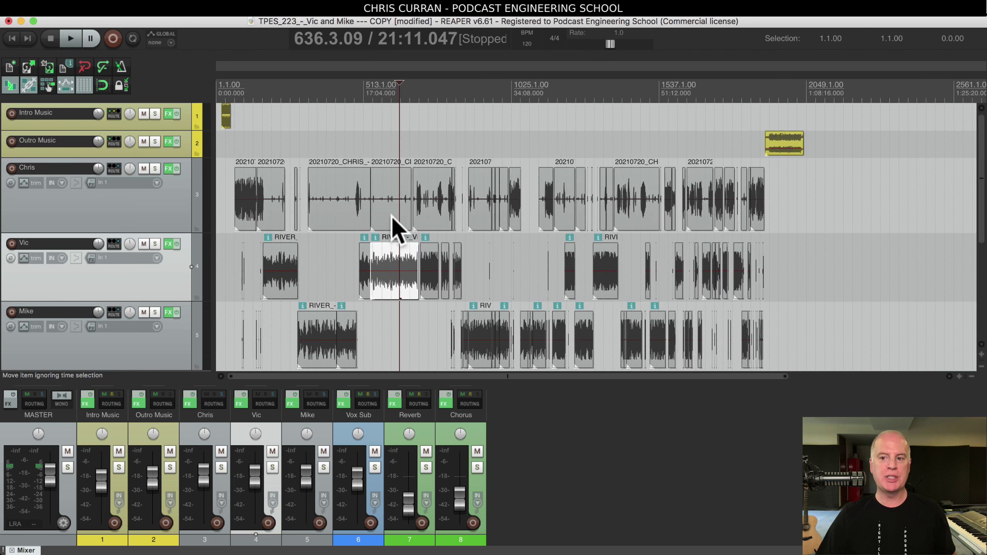
click(258, 187)
click(370, 187)
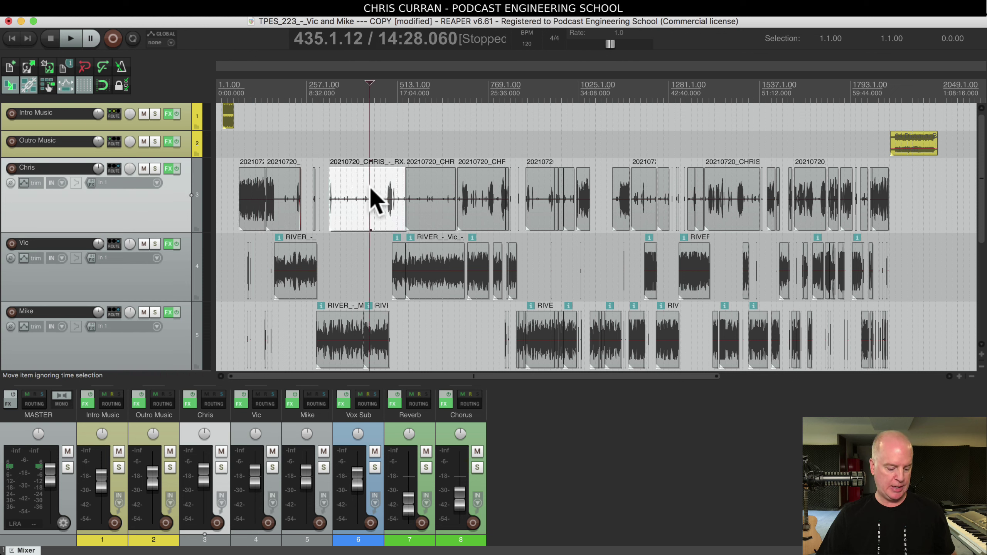
Step: Select all items with Cmd+A, then deselect the intro and outro music items
key(super+a)
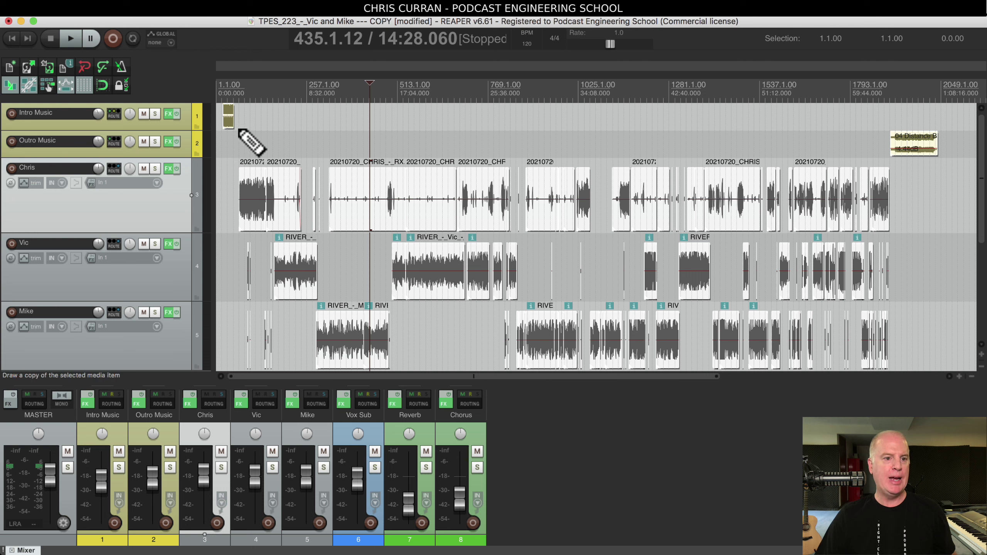
click(228, 113)
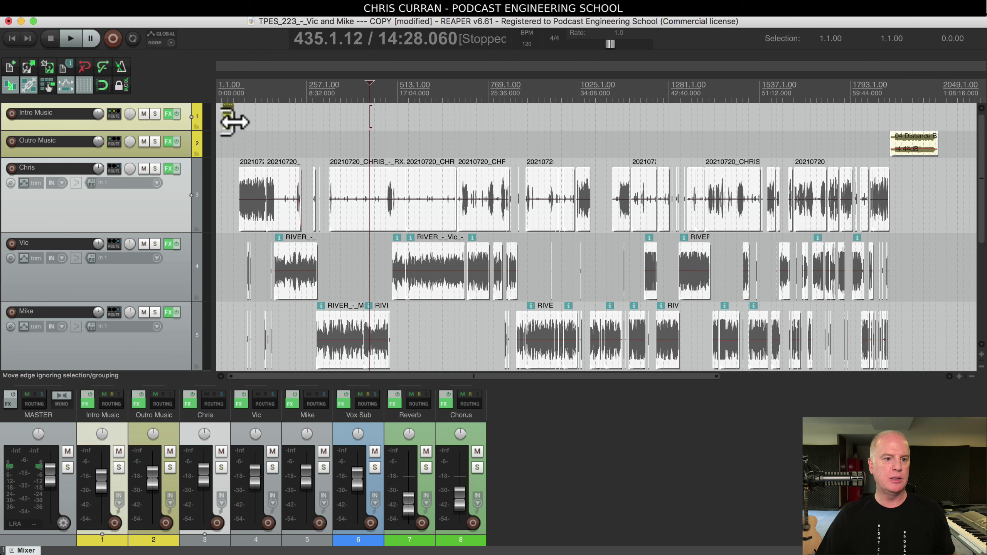
click(916, 137)
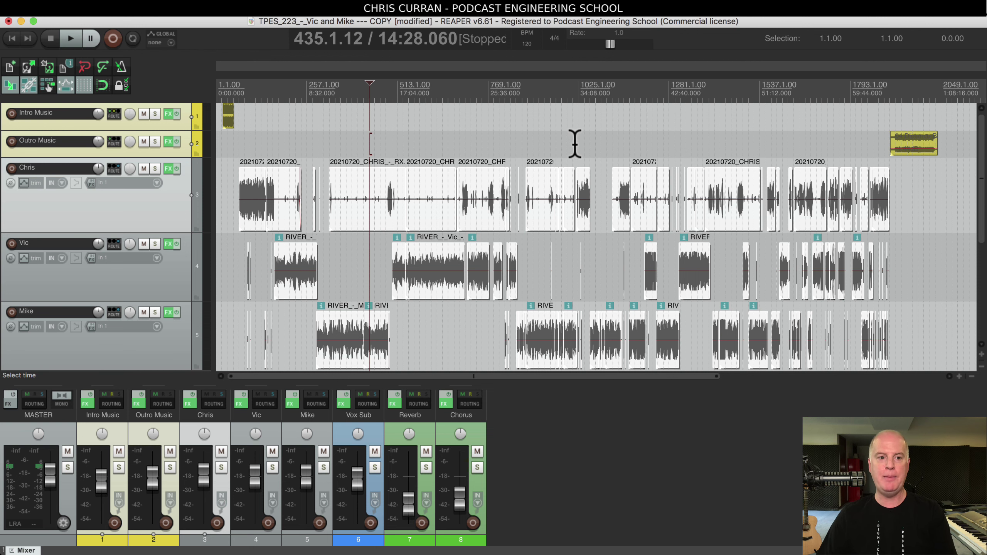
Step: Delete all selected voice items from Chris, Vic and Mike, then check the Intro Music FX chain
key(Delete)
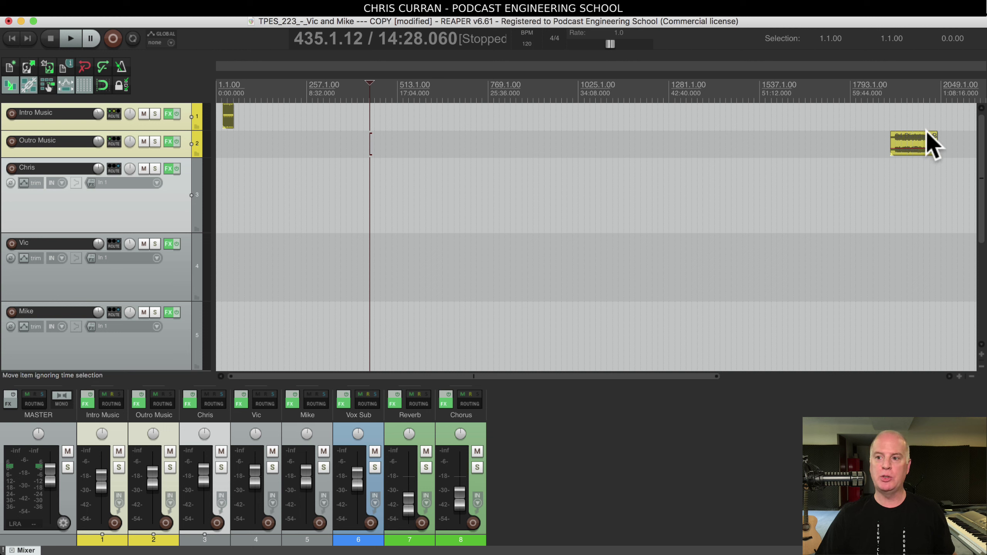
click(168, 113)
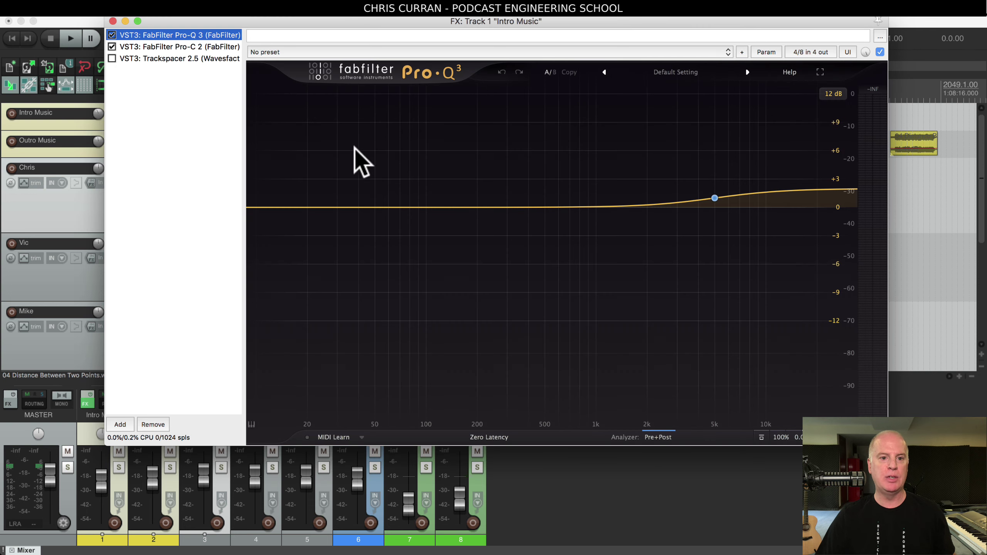
click(112, 20)
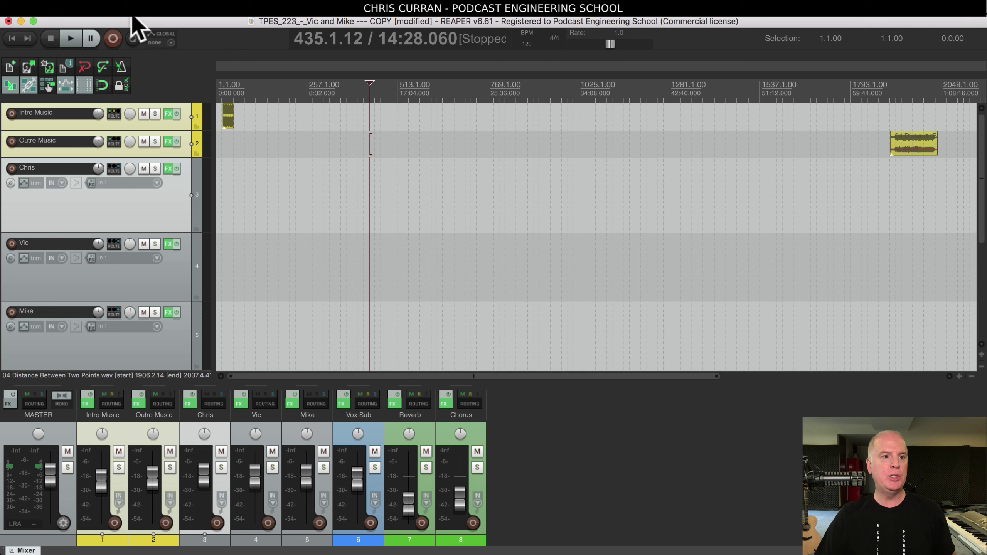
click(84, 15)
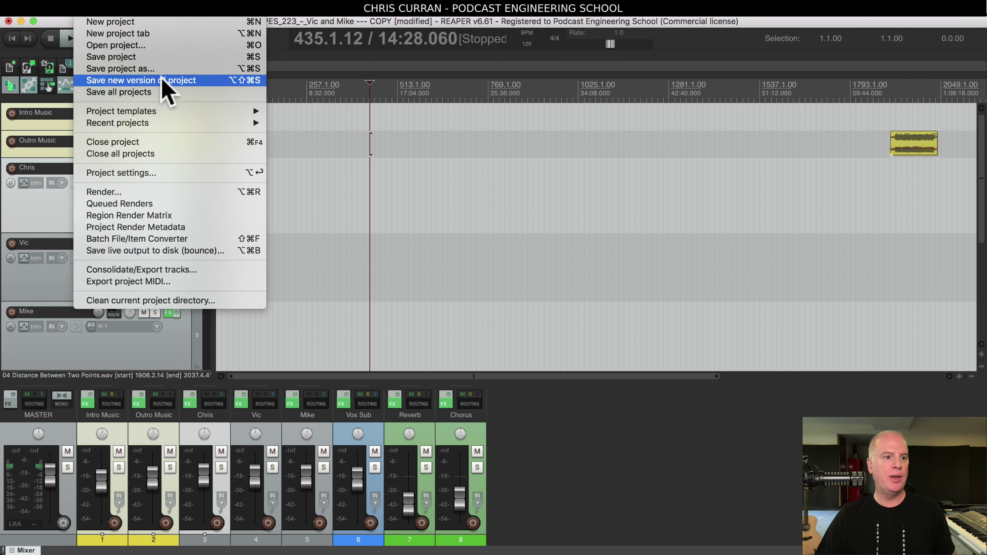
mouse_move(217, 111)
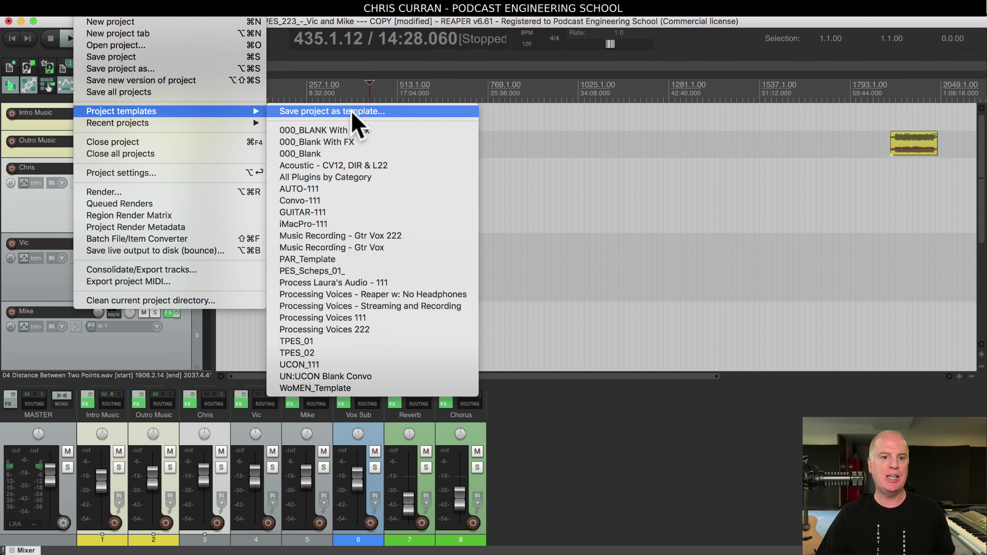
click(584, 26)
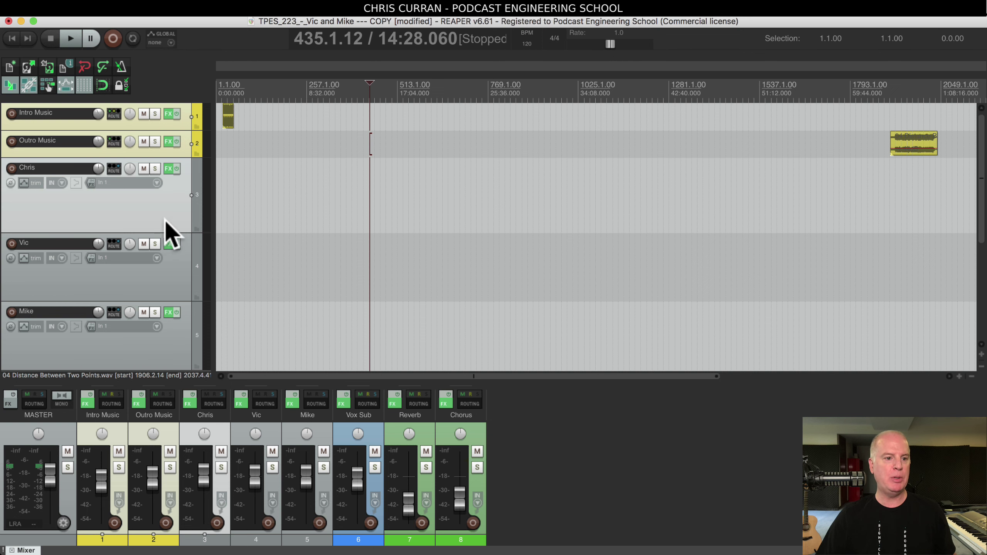
click(169, 168)
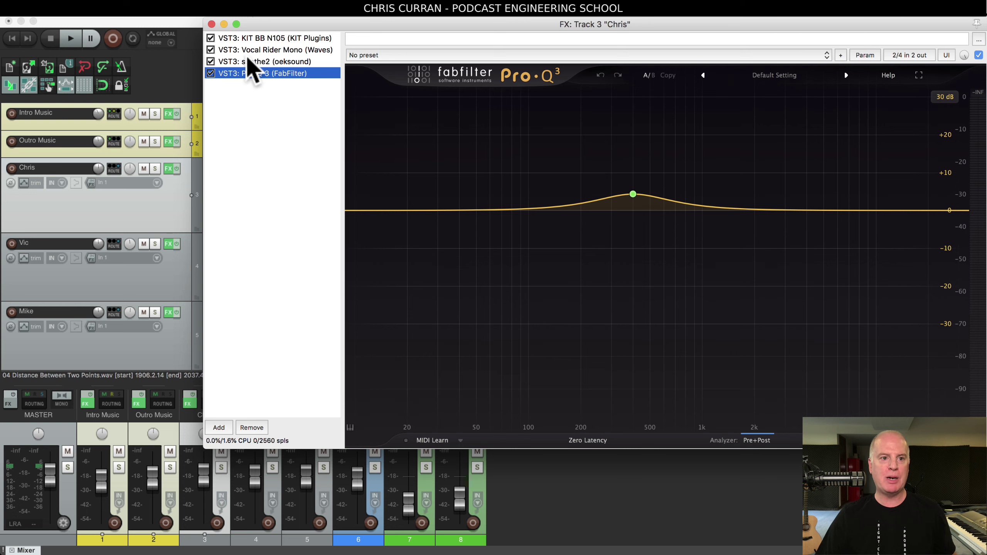
click(211, 24)
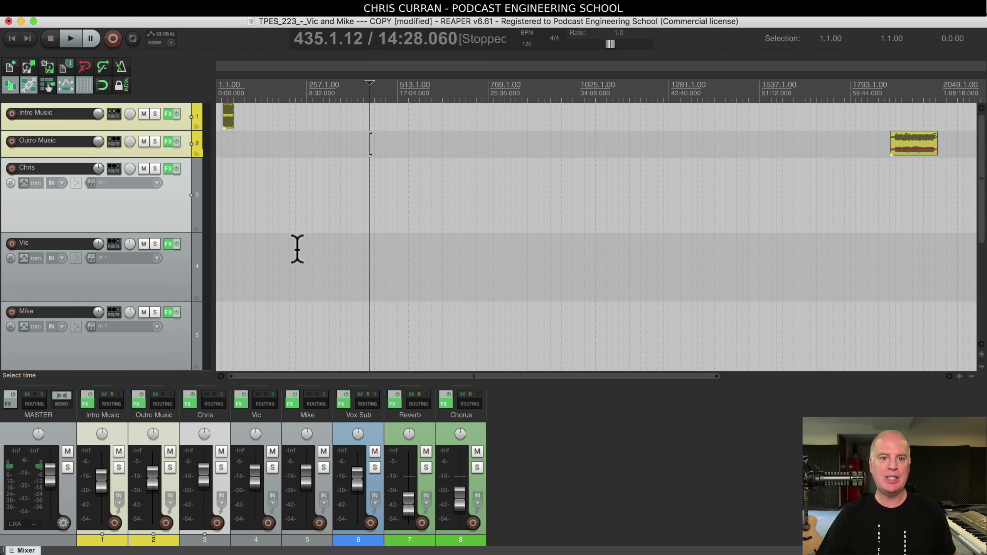